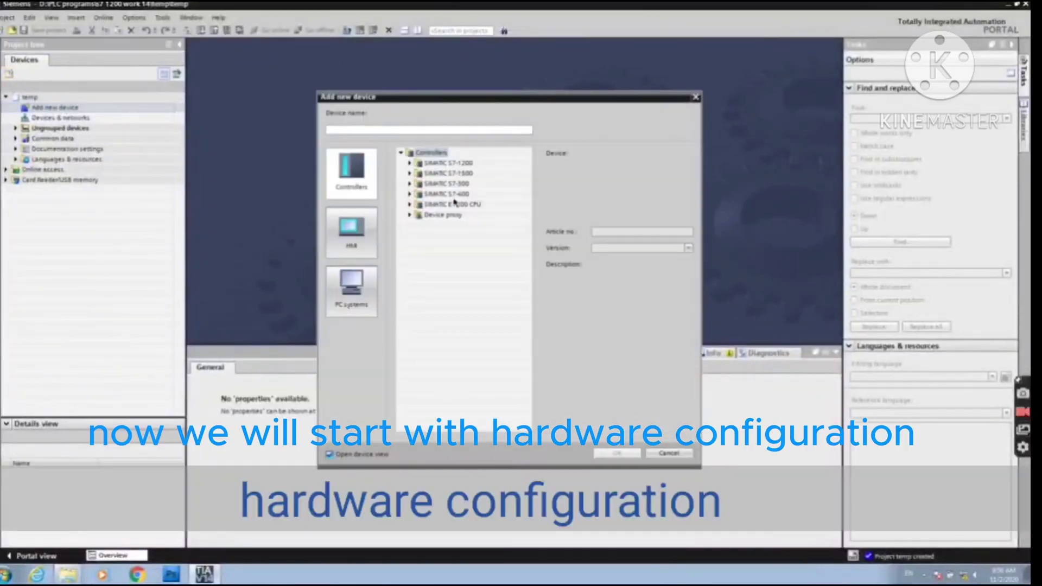
# Step: Add a SIMATIC S7-1200 controller, CPU 1214C DC/DC/DC with article number 6ES7 214-1AG40-0XB0, to the project
pyautogui.click(410, 163)
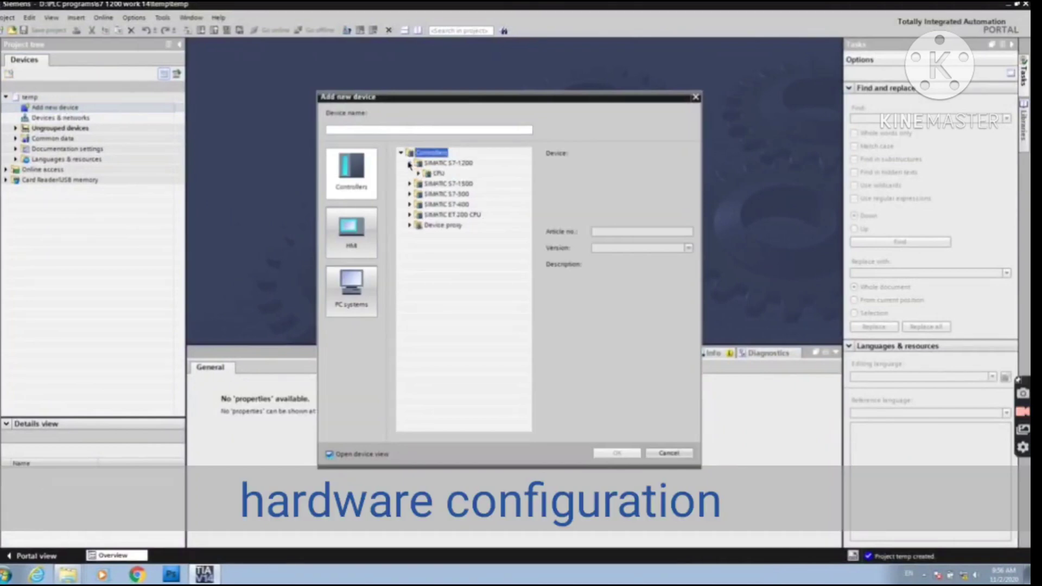
pyautogui.click(418, 173)
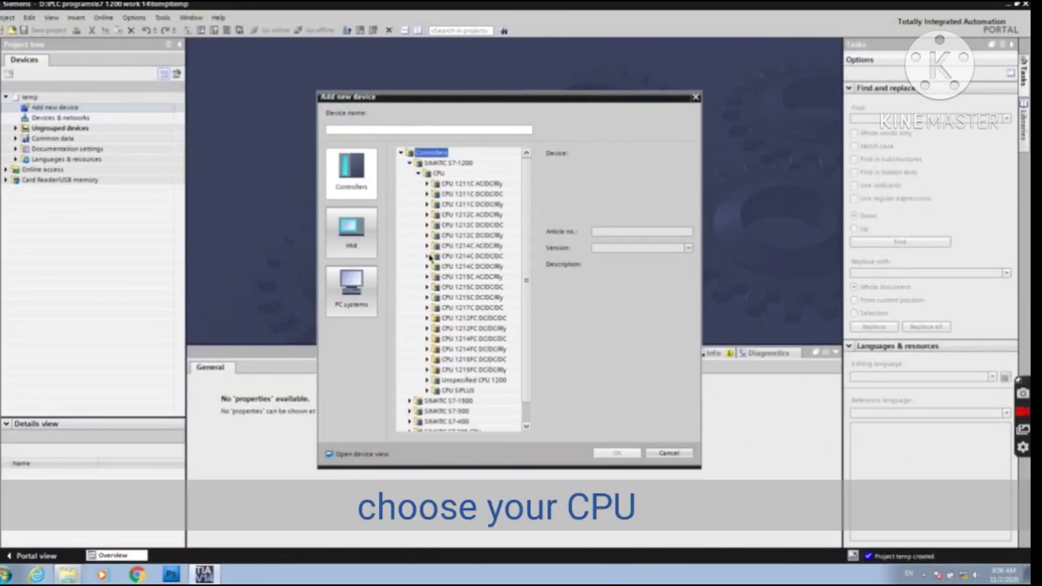
pyautogui.click(427, 256)
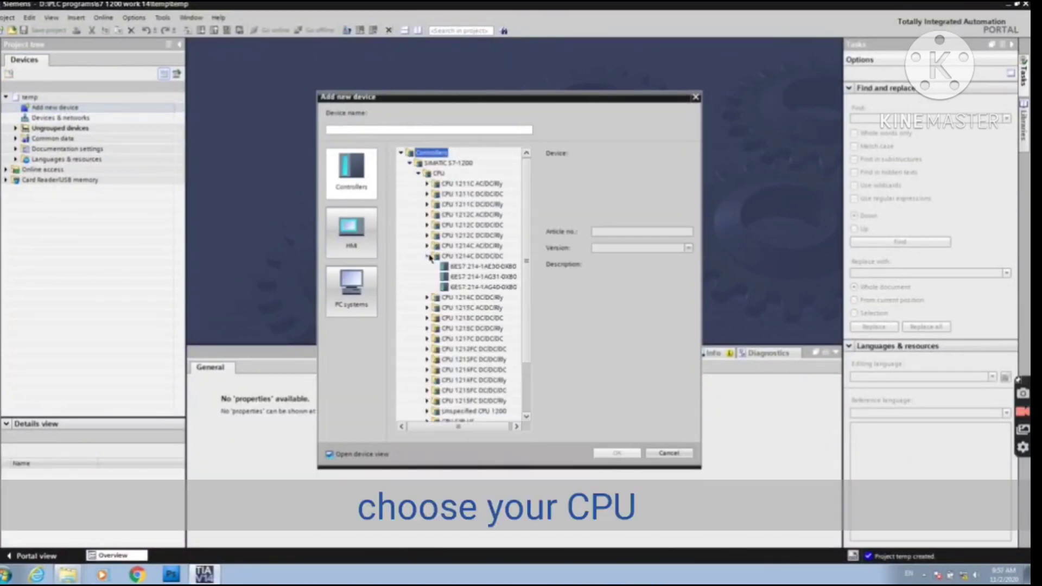
pyautogui.doubleClick(454, 291)
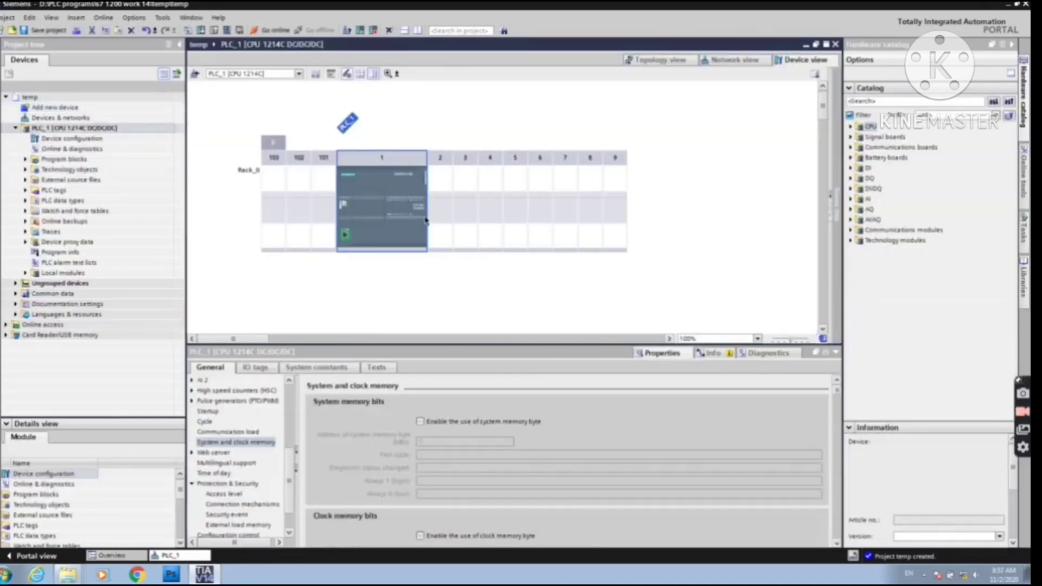
# Step: Place the AI 4xTC thermocouple module 6ES7 231-5QD32-0XB0 in slot 2 of the rack, beside the CPU
pyautogui.click(438, 228)
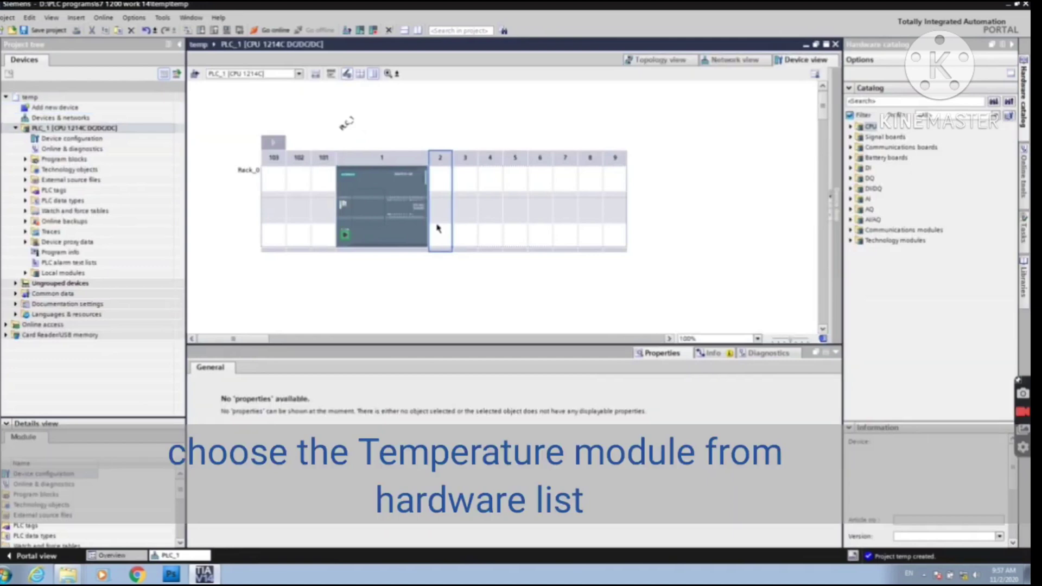
pyautogui.click(850, 199)
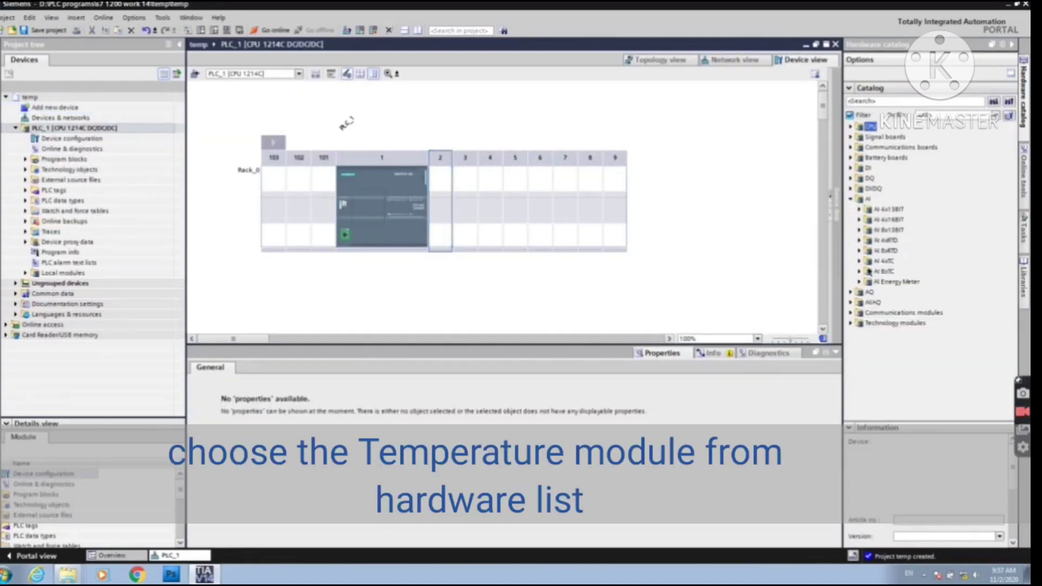
pyautogui.click(860, 260)
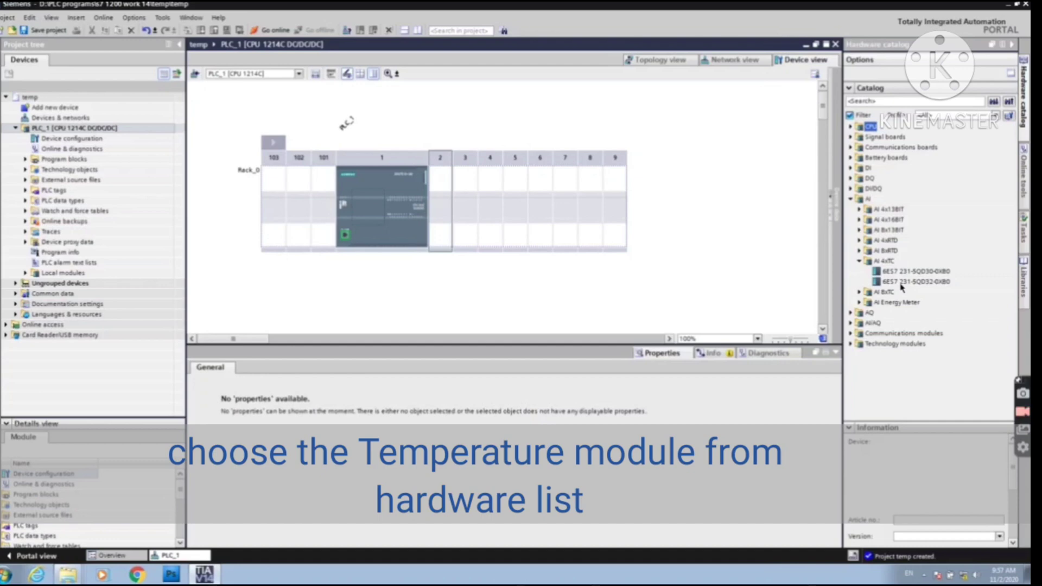
pyautogui.moveTo(901, 284); pyautogui.dragTo(440, 203)
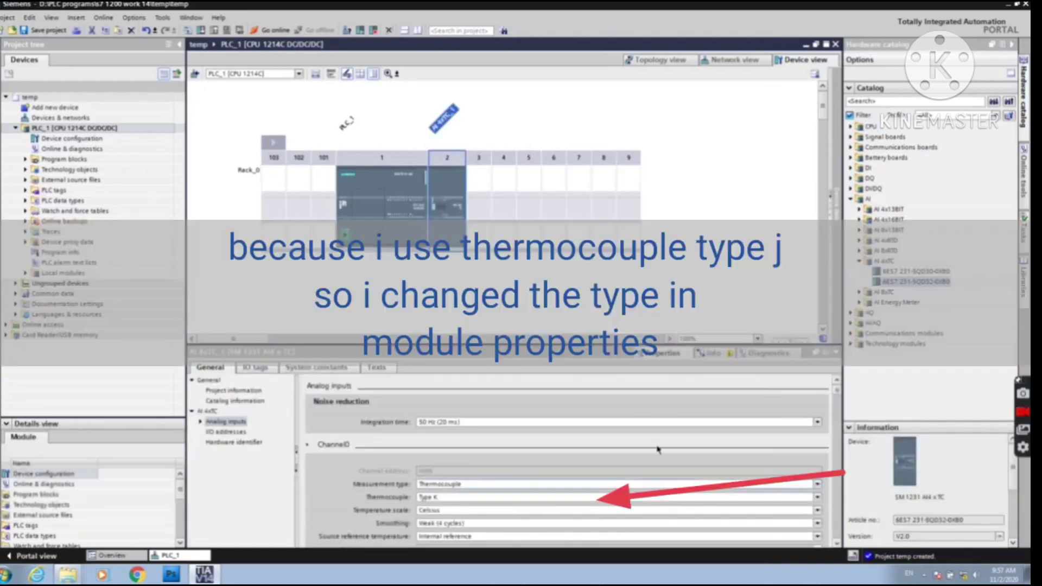
# Step: Set the thermocouple of Channel0 on the AI 4xTC module to Type J
pyautogui.scroll(-3, 838, 396)
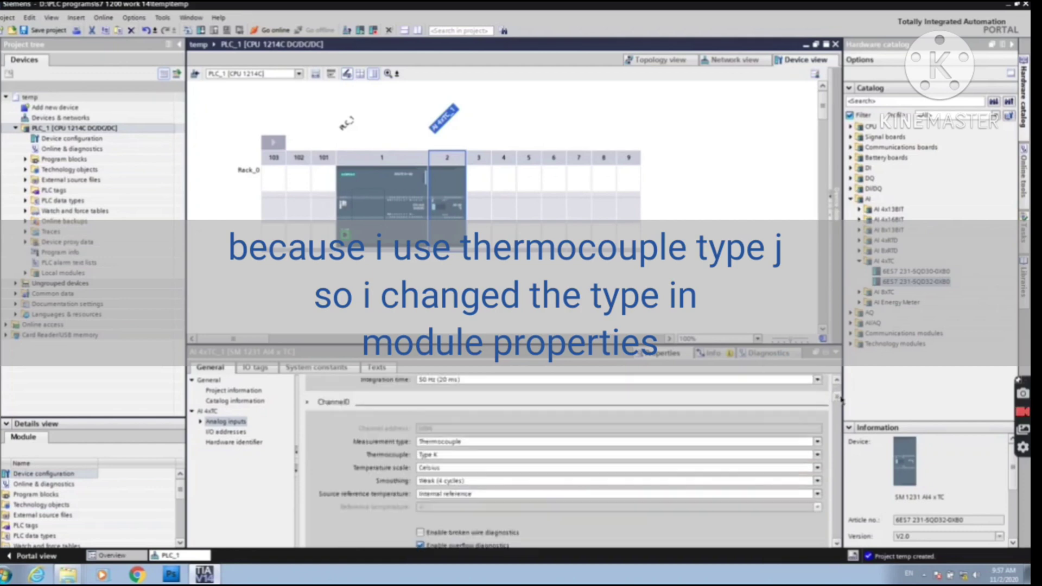
pyautogui.click(817, 432)
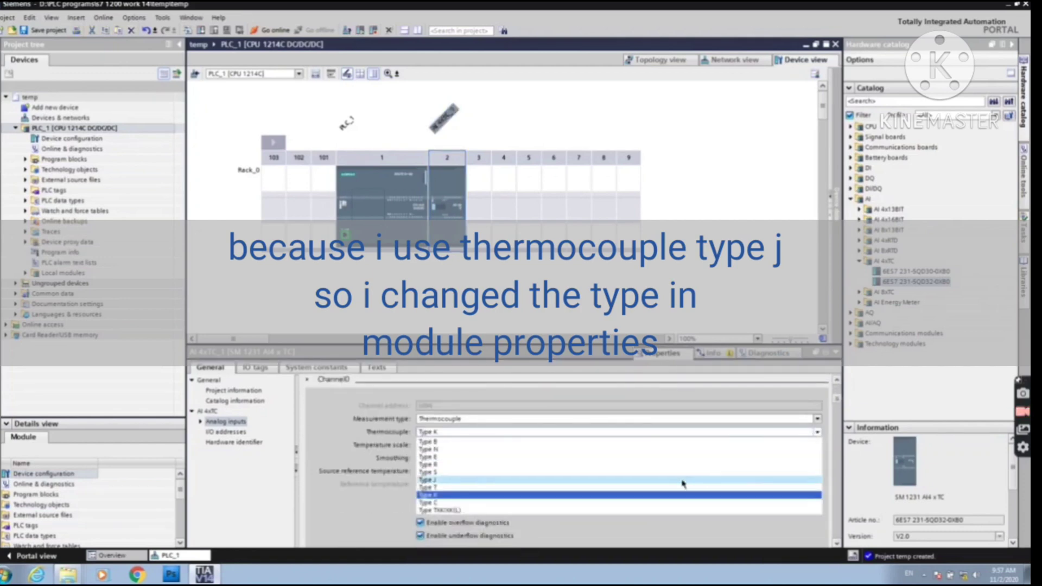
pyautogui.click(671, 484)
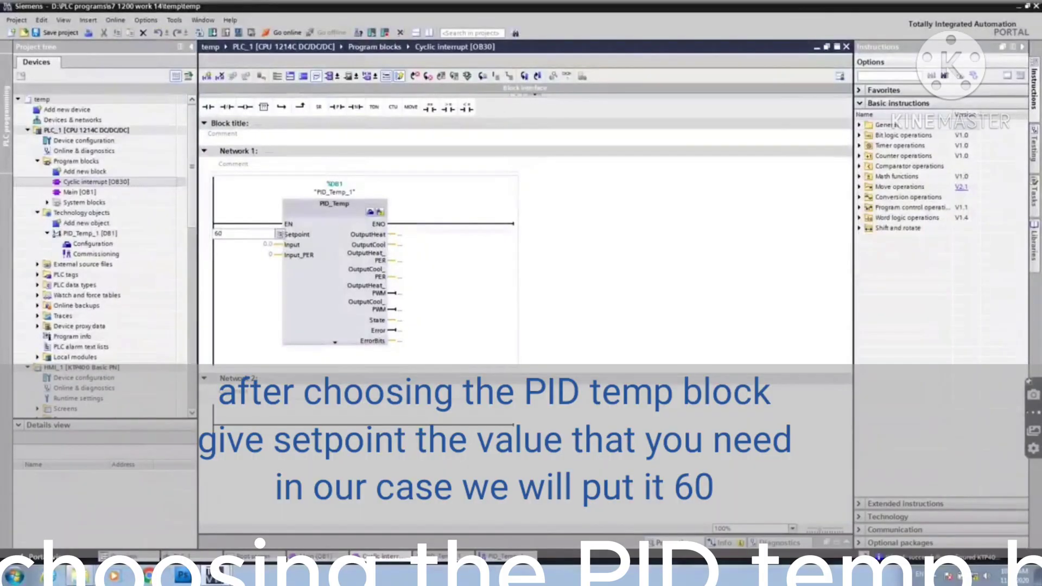
# Step: Set the PID_Temp block's Setpoint to 60 and assign its Input_PER to IW96
pyautogui.press('Return')
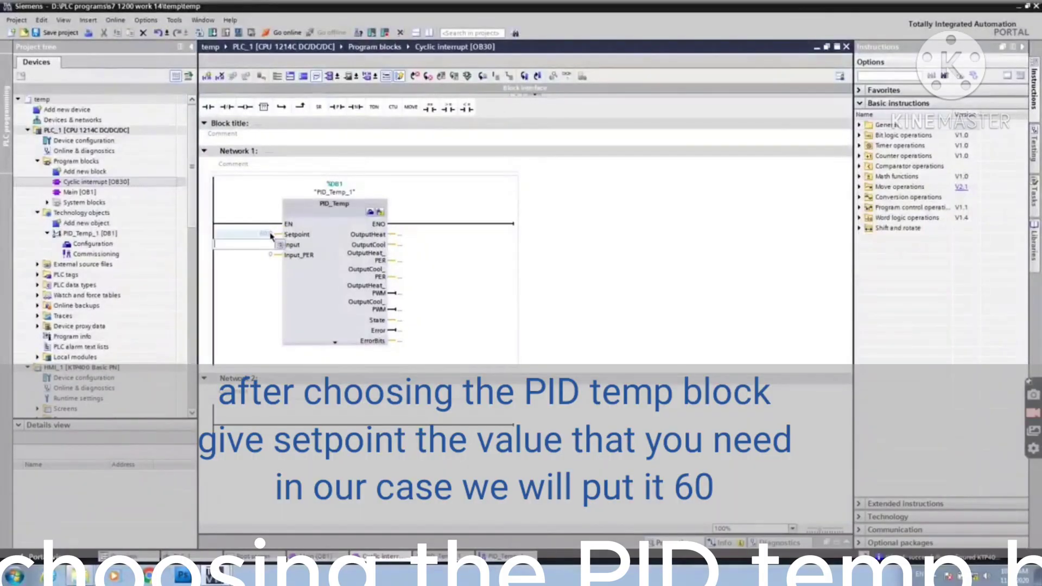
pyautogui.click(270, 256)
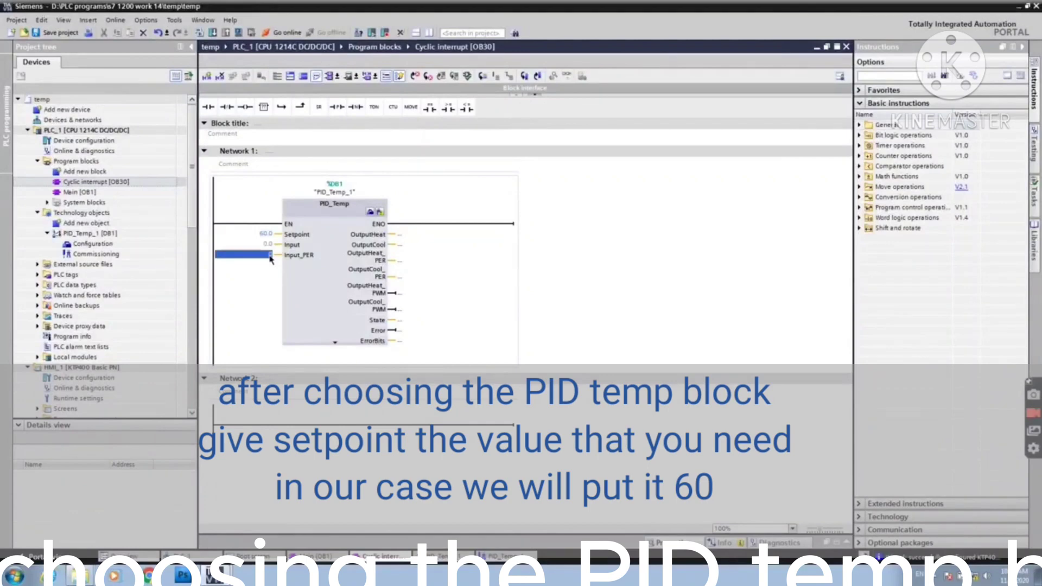
pyautogui.write('iw')
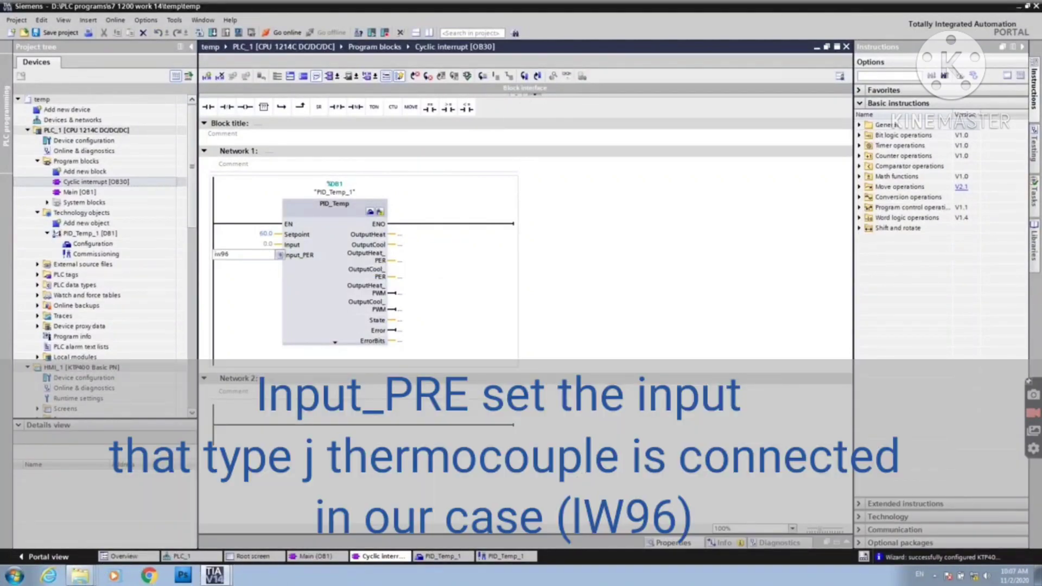
pyautogui.write('96')
pyautogui.press('Return')
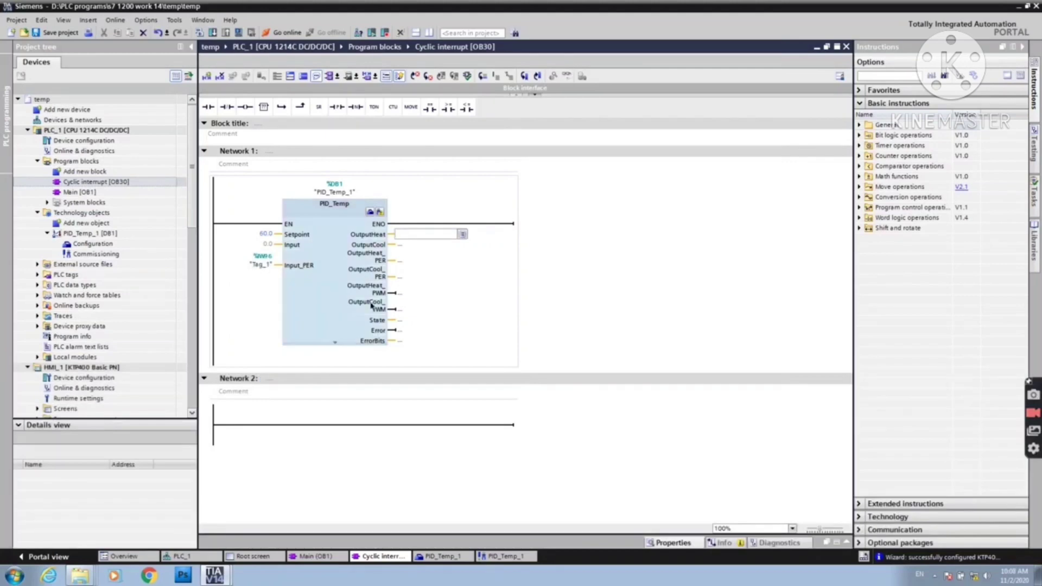
# Step: Assign output Q0.0 to the OutputHeat_PWM parameter of the PID_Temp block
pyautogui.click(399, 292)
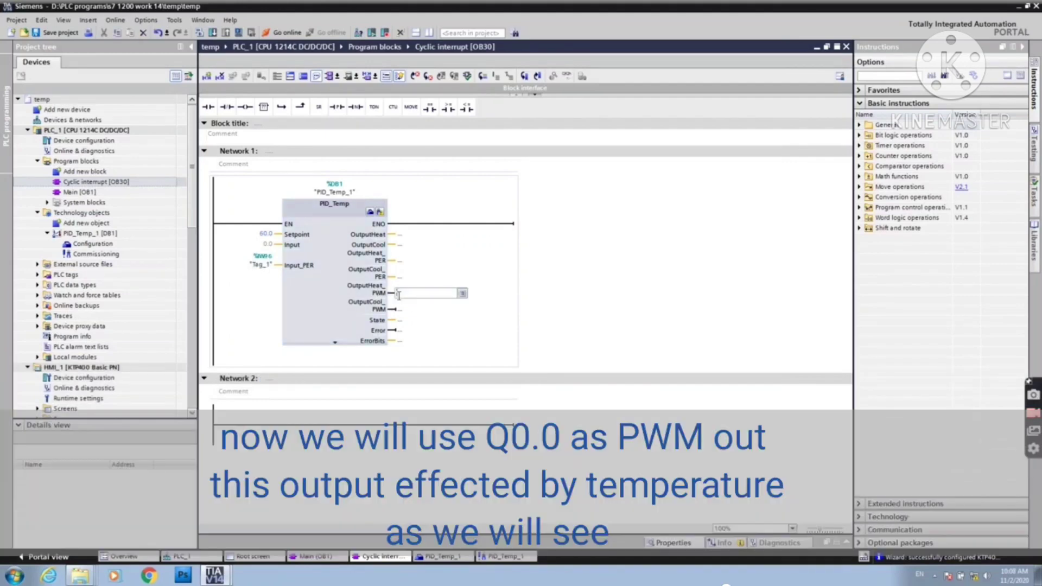
pyautogui.write('q0.0')
pyautogui.press('Return')
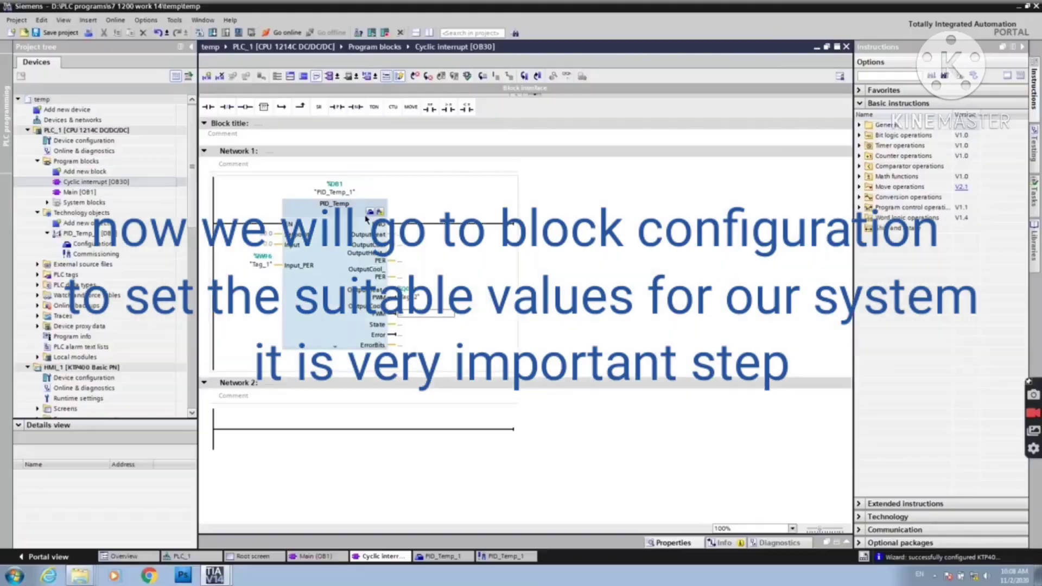
# Step: In the PID_Temp block's process value settings, set the Input_PER high scaling value to 1000
pyautogui.click(374, 213)
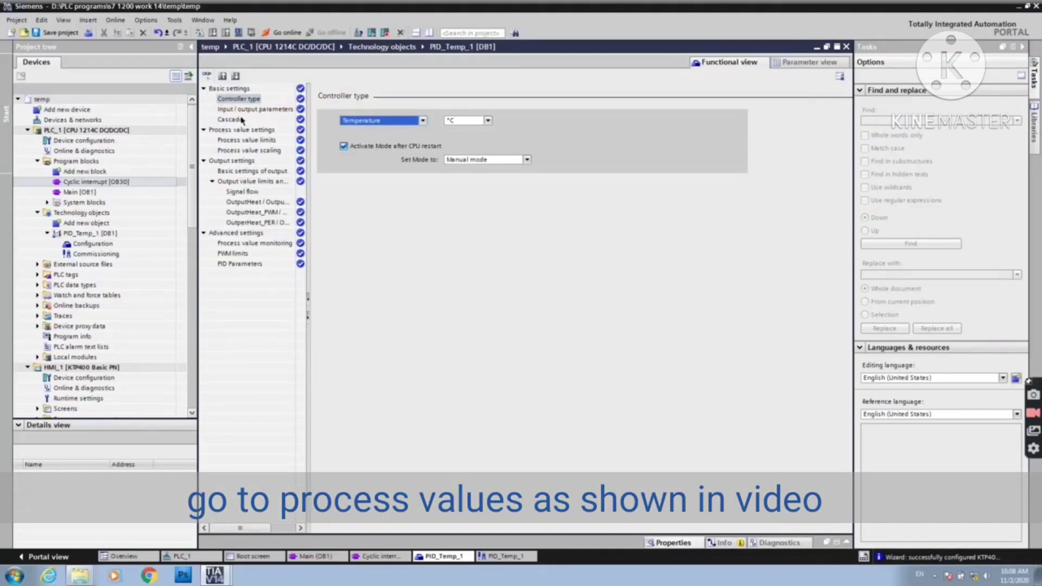
pyautogui.click(238, 129)
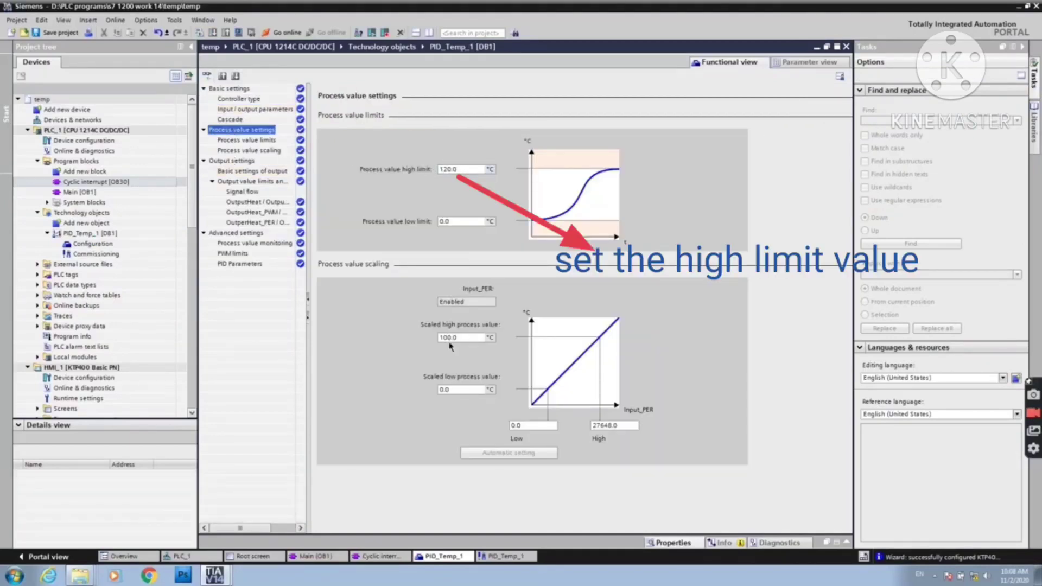
pyautogui.doubleClick(622, 425)
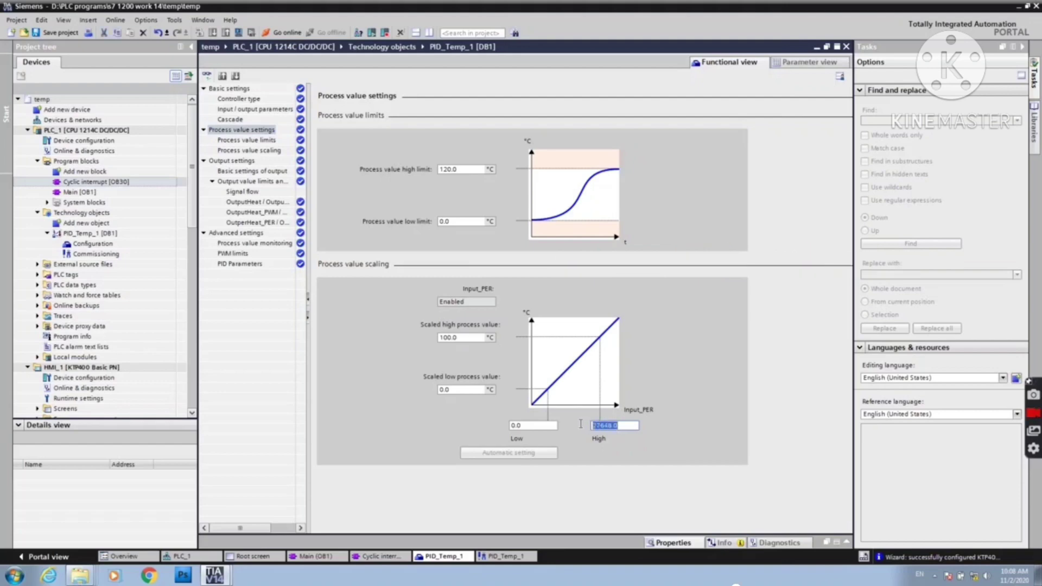
pyautogui.write('1')
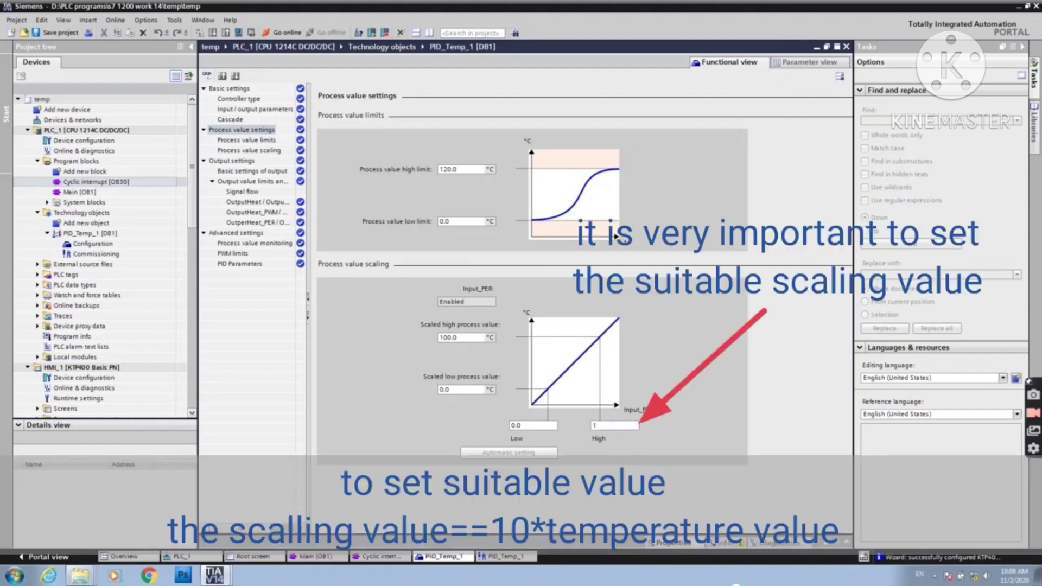
pyautogui.write('000')
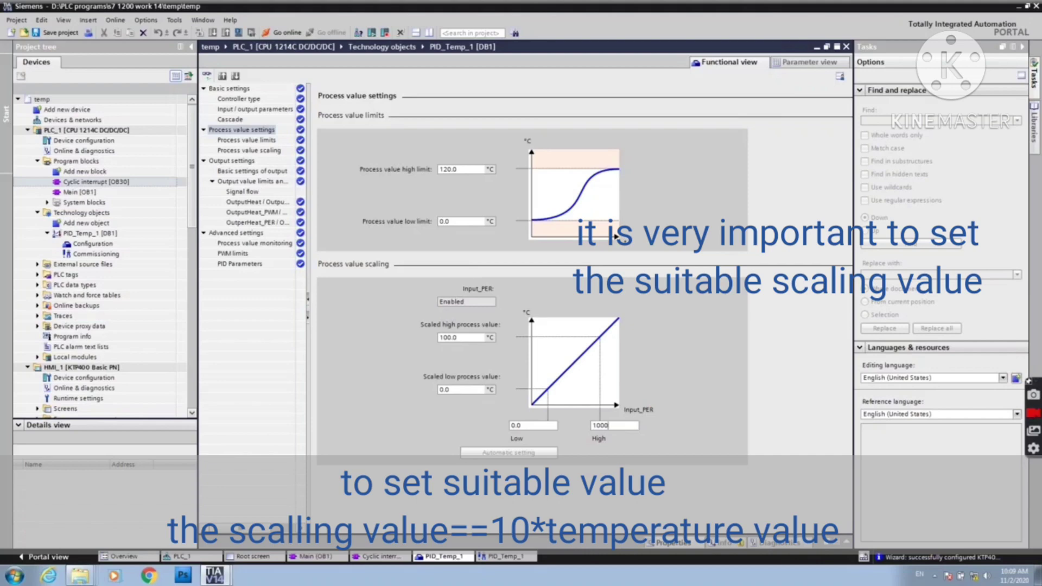
pyautogui.press('Return')
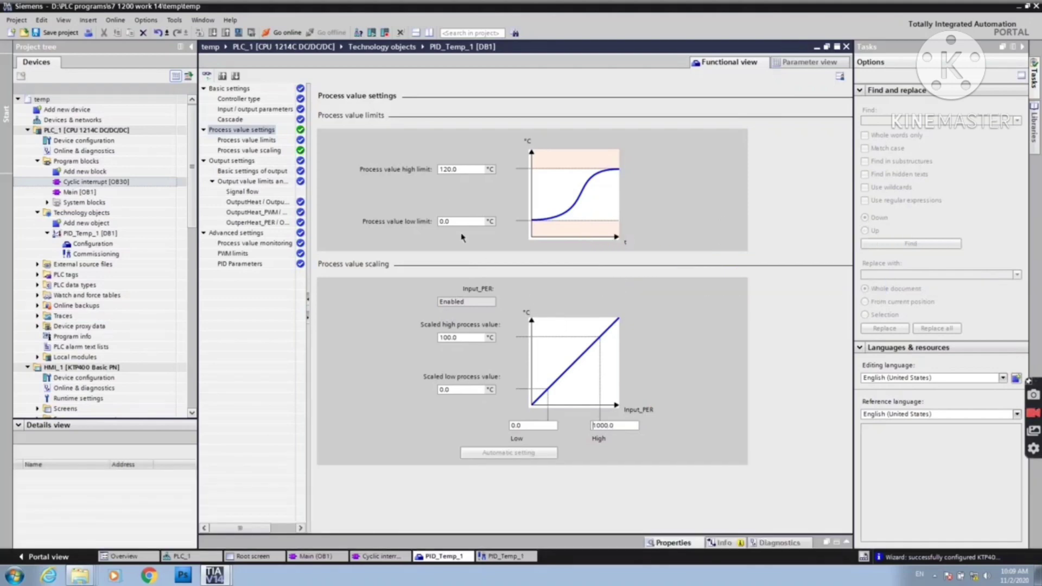
# Step: Read the pretuning heating and cooling requirements in the Information system, especially the 30% condition on the difference between setpoint and process value
pyautogui.doubleClick(458, 170)
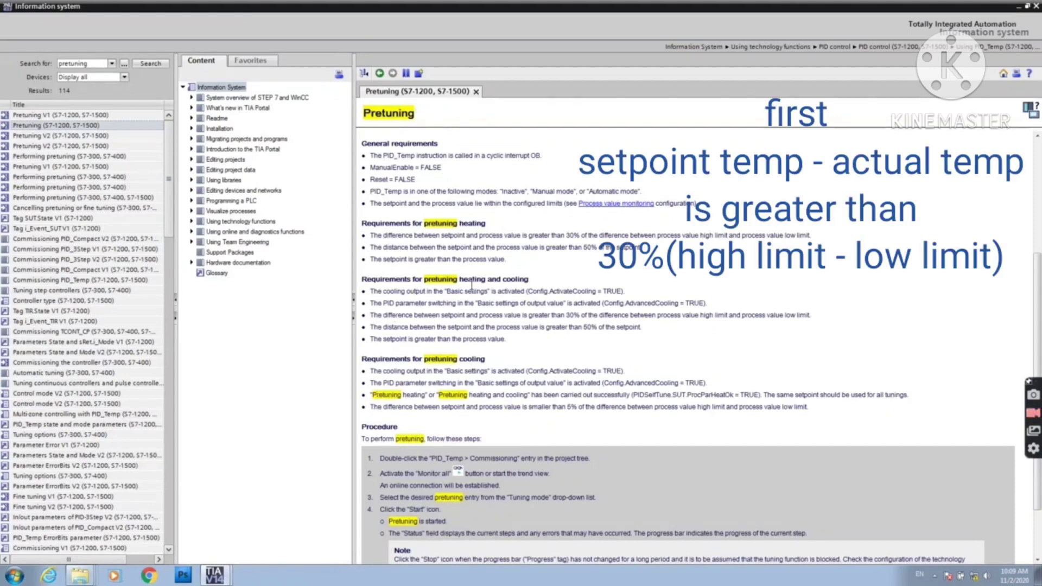
pyautogui.moveTo(361, 279); pyautogui.dragTo(532, 271)
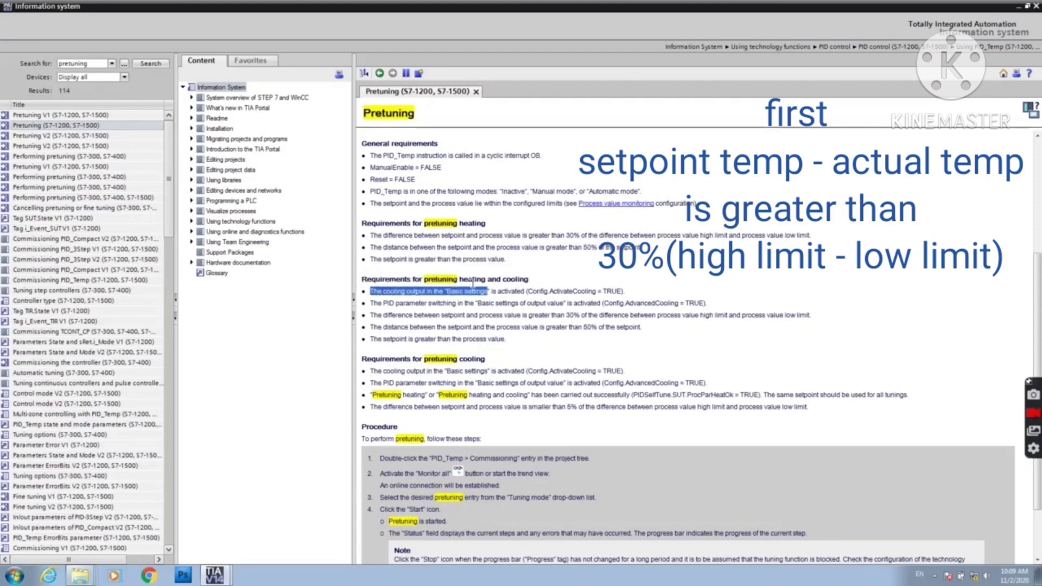
pyautogui.doubleClick(507, 279)
pyautogui.click(546, 292)
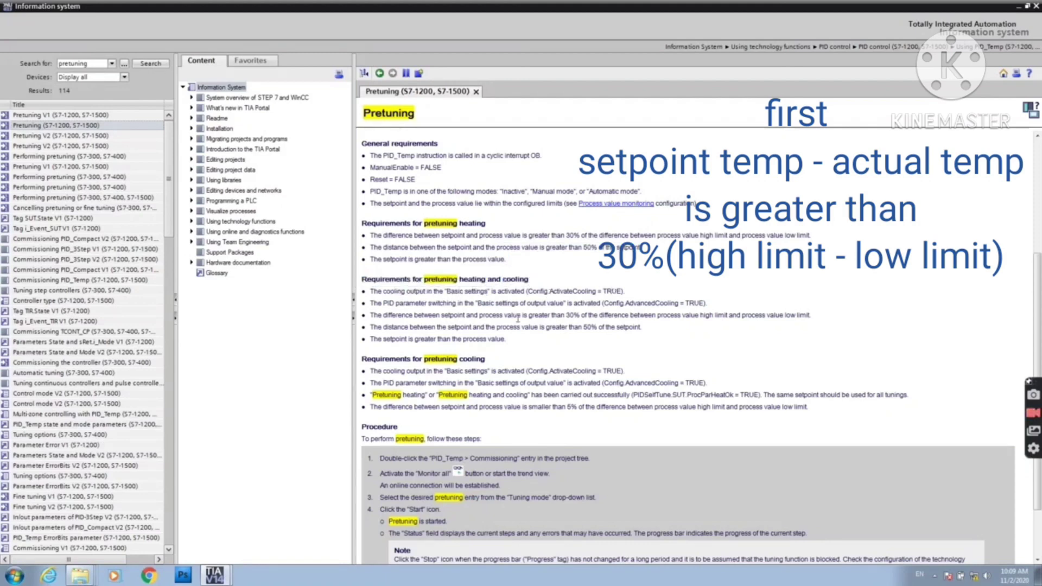
pyautogui.moveTo(370, 315); pyautogui.dragTo(811, 315)
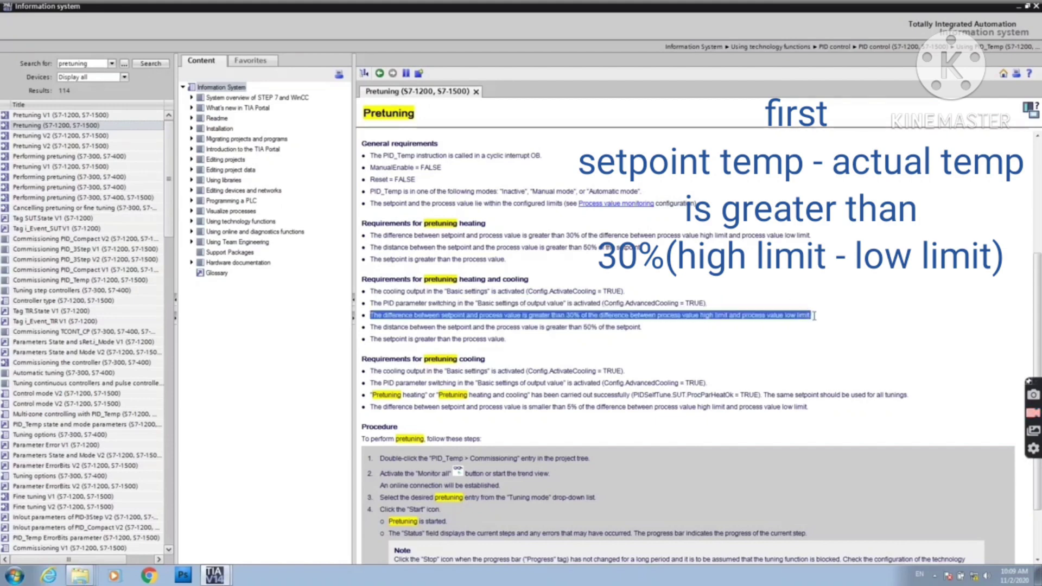
pyautogui.click(373, 328)
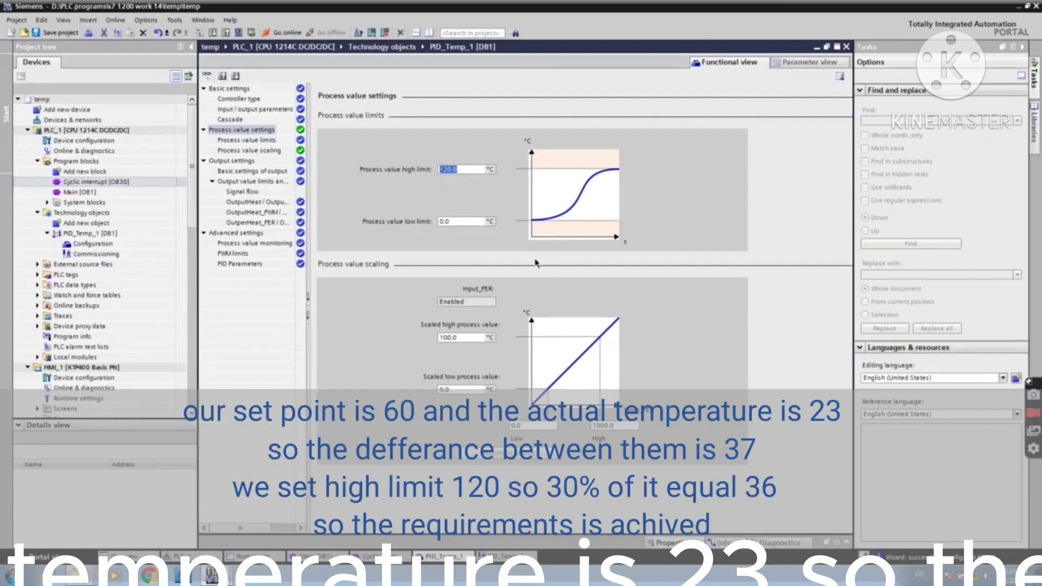
# Step: Compare the PID_Temp setpoint in Cyclic interrupt [OB30] with the process value high limit in the PID_Temp_1 configuration
pyautogui.click(462, 168)
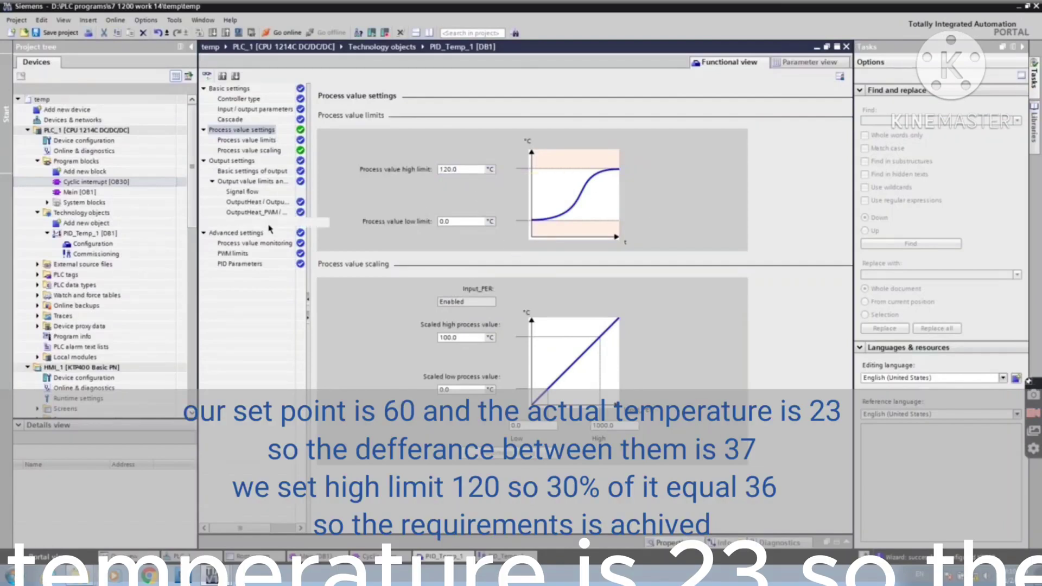
pyautogui.doubleClick(94, 183)
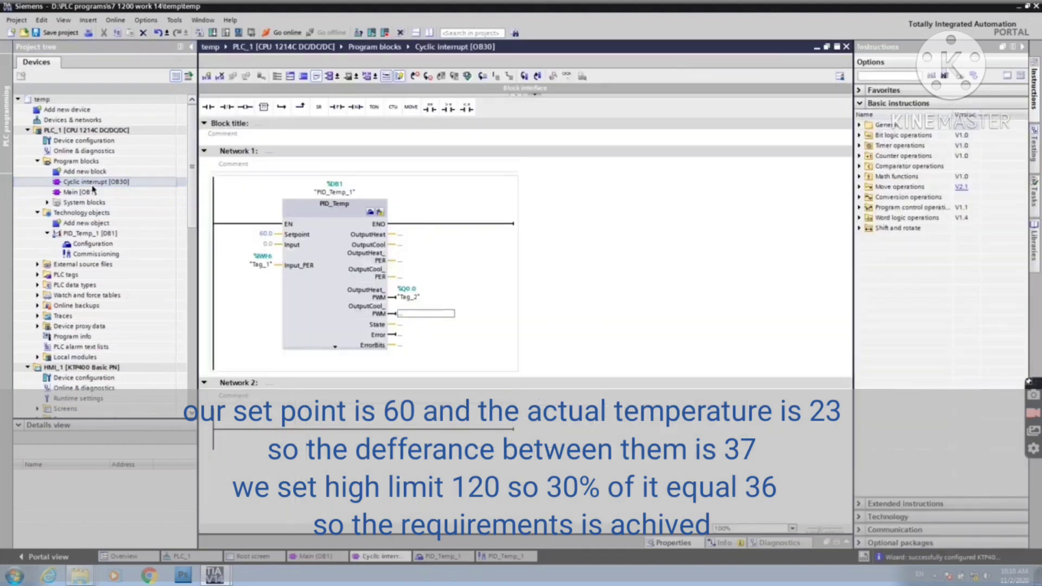
pyautogui.click(265, 234)
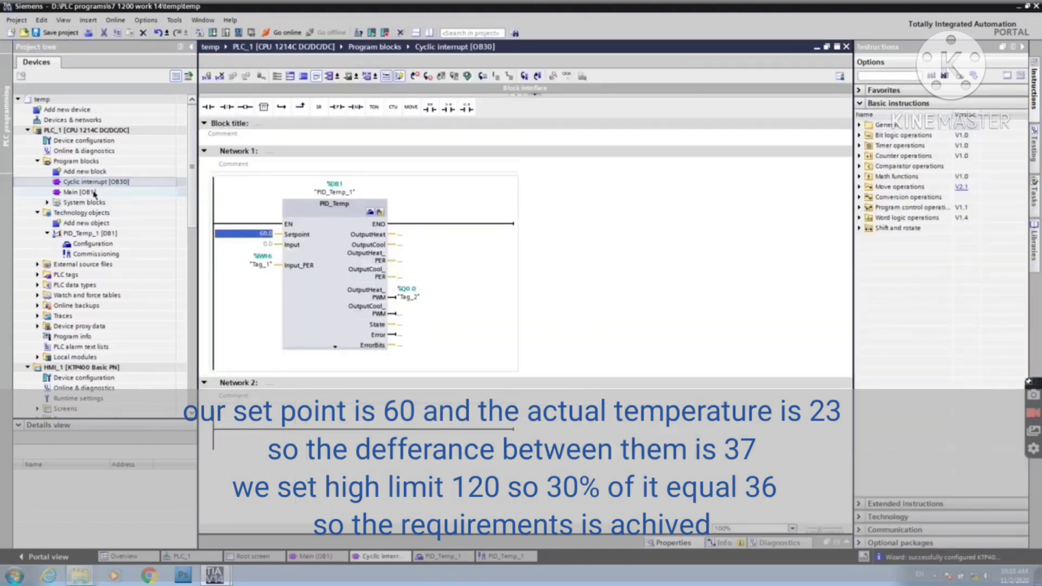
pyautogui.doubleClick(83, 245)
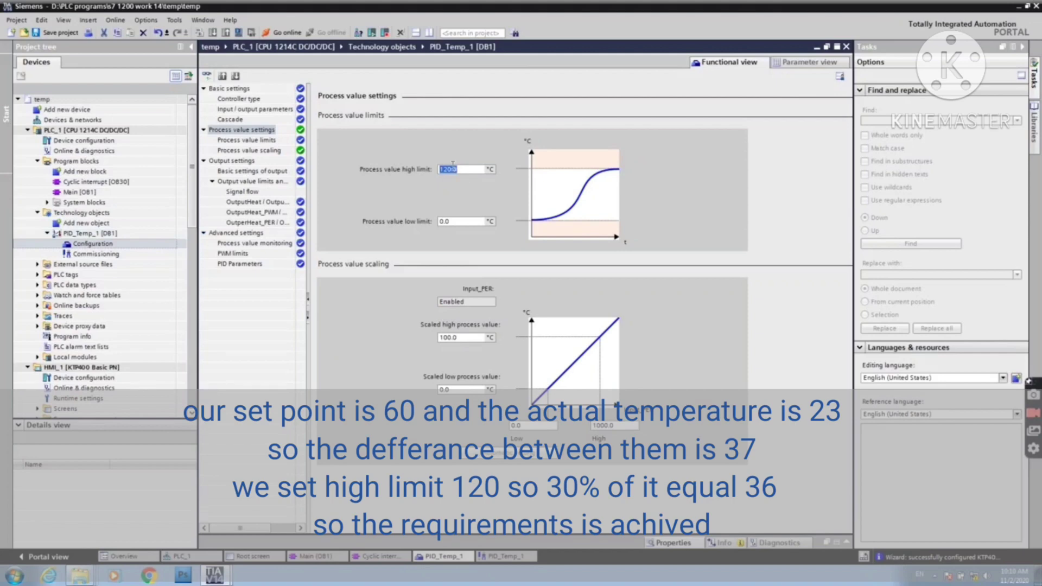
pyautogui.moveTo(463, 169); pyautogui.dragTo(436, 169)
pyautogui.moveTo(220, 582)
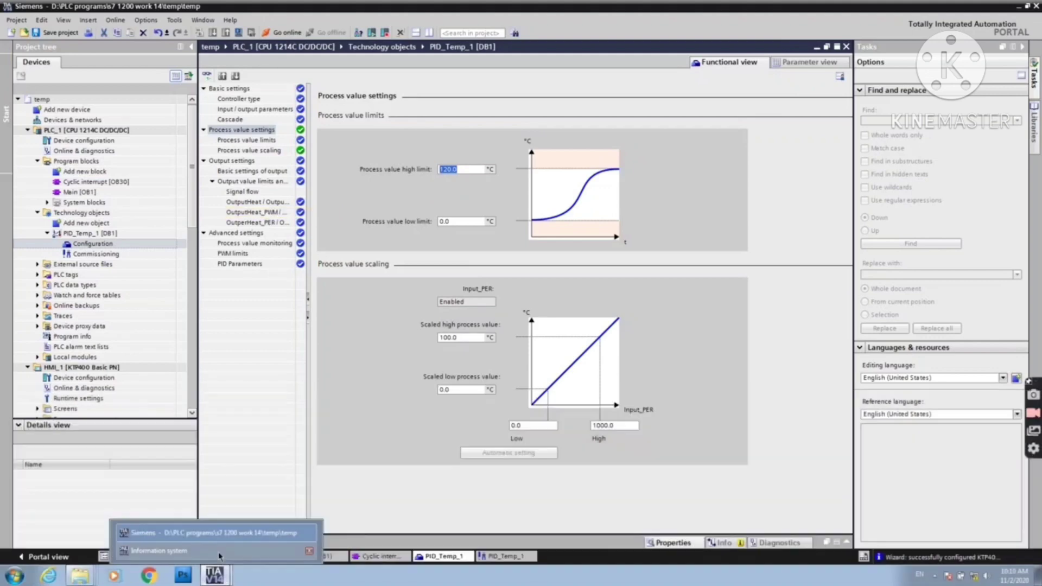
# Step: Search for compatible devices for PLC_1 and start loading the program to the S7-1200 at address 192.168.0.1
pyautogui.click(502, 556)
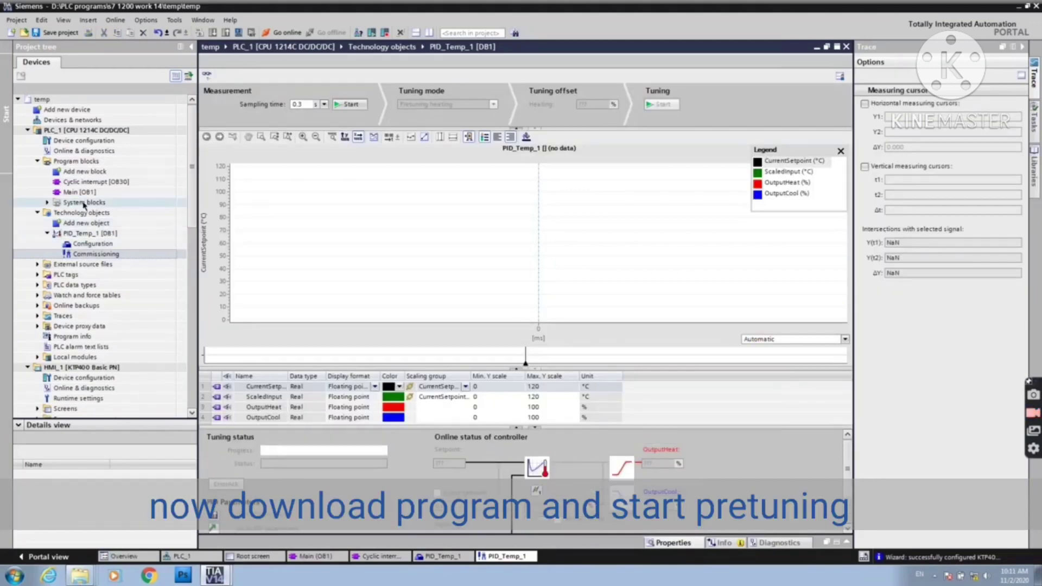
pyautogui.click(72, 162)
pyautogui.click(86, 130)
pyautogui.click(212, 32)
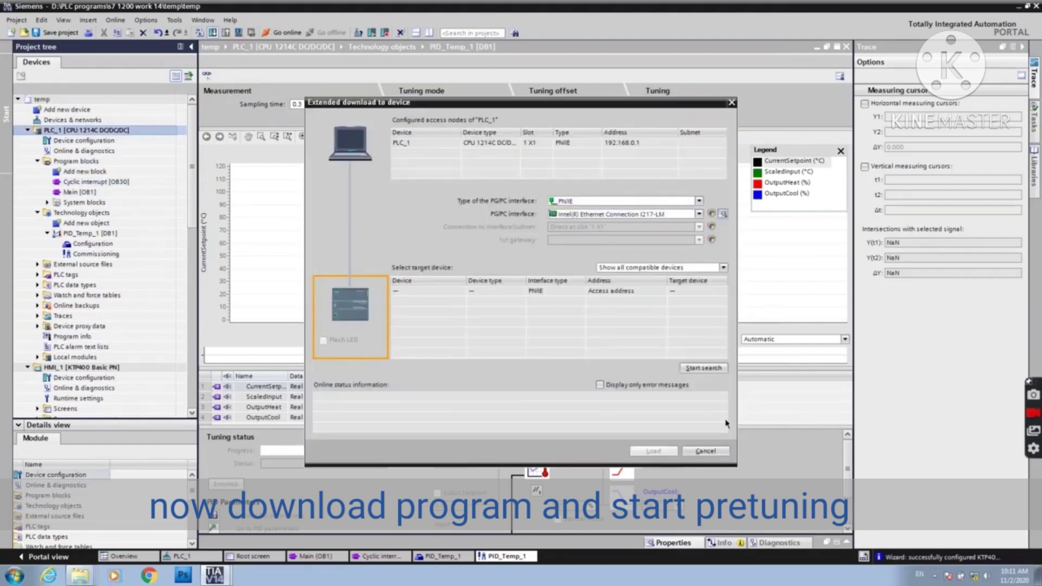
pyautogui.click(708, 369)
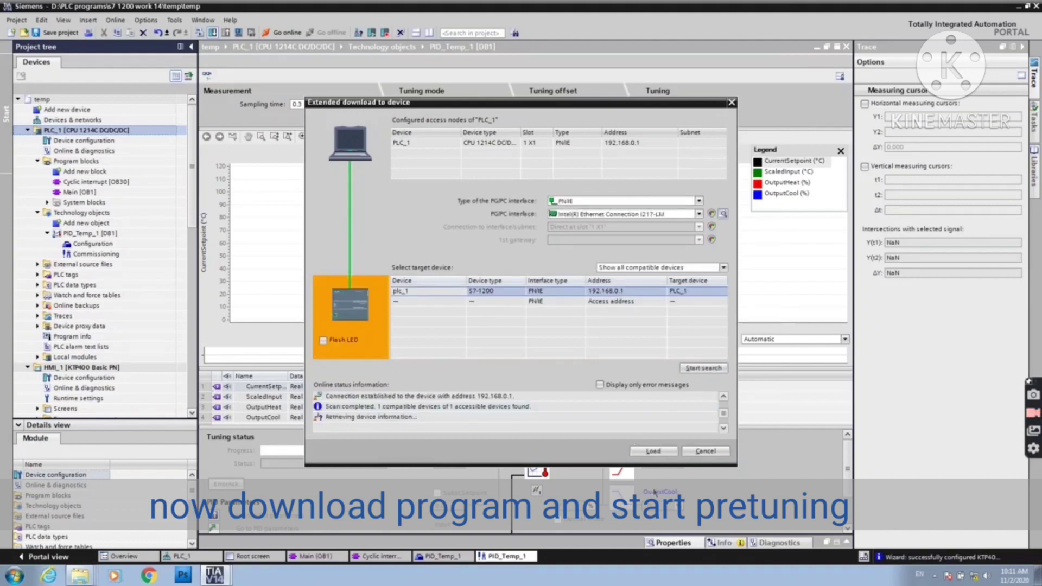
pyautogui.click(649, 452)
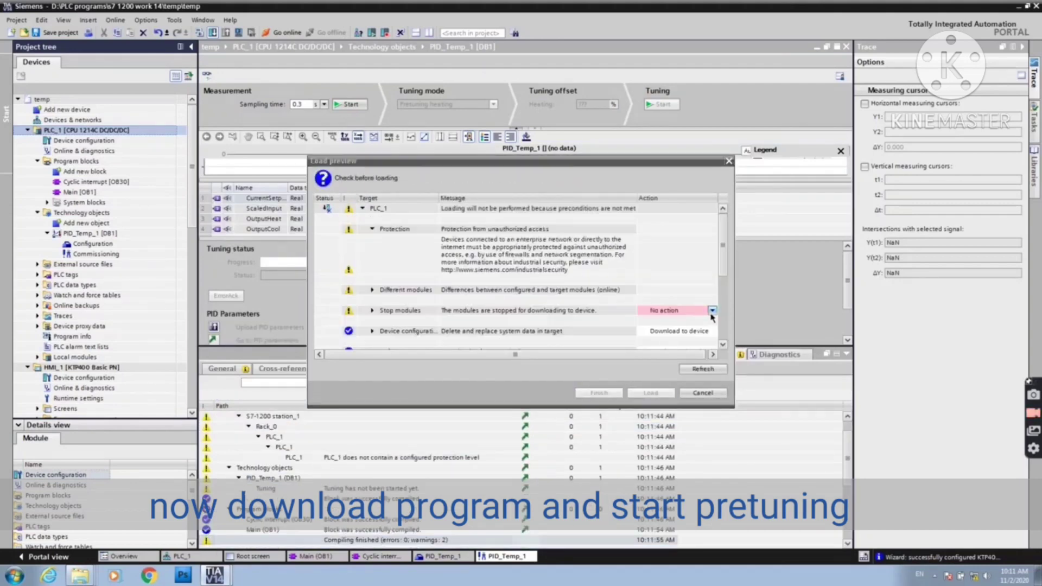
# Step: Allow the modules to be stopped, load the program into PLC_1 and finish the download with Start all enabled
pyautogui.click(712, 311)
pyautogui.click(662, 327)
pyautogui.click(643, 392)
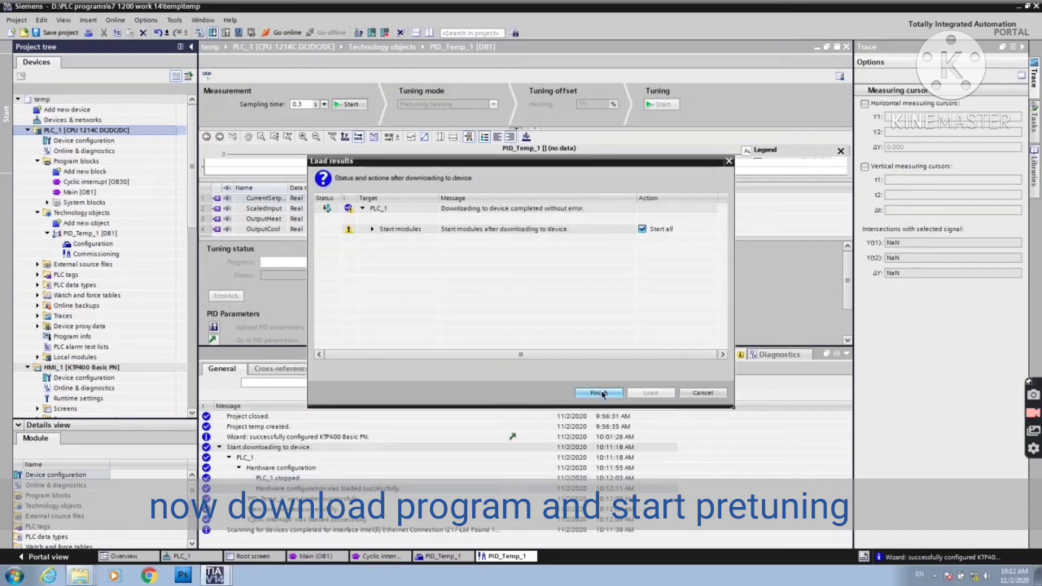
pyautogui.click(600, 393)
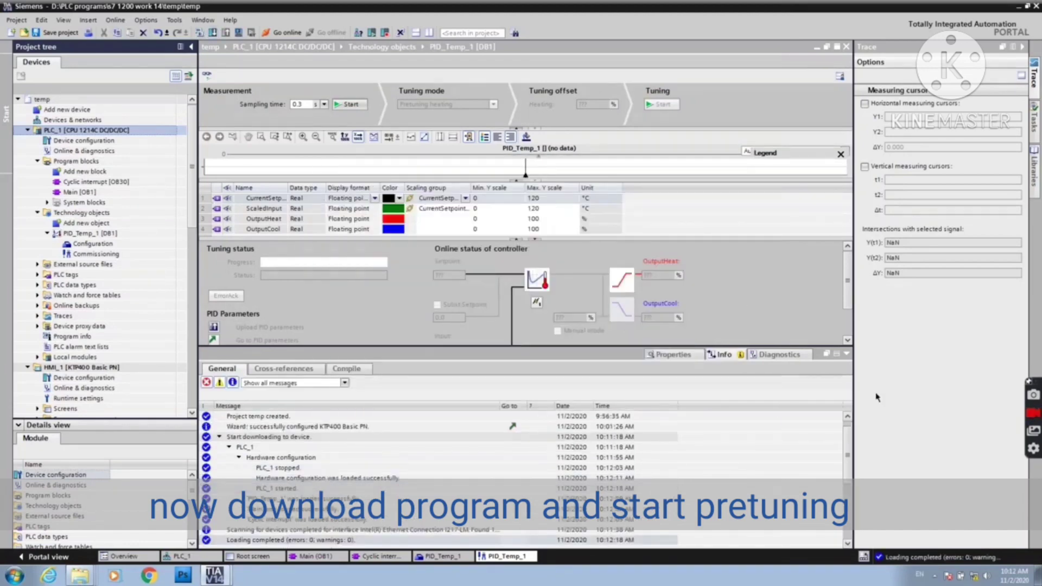
# Step: Bring the tuning status and controller status of PID_Temp_1 into view and start online monitoring in its commissioning editor
pyautogui.click(846, 354)
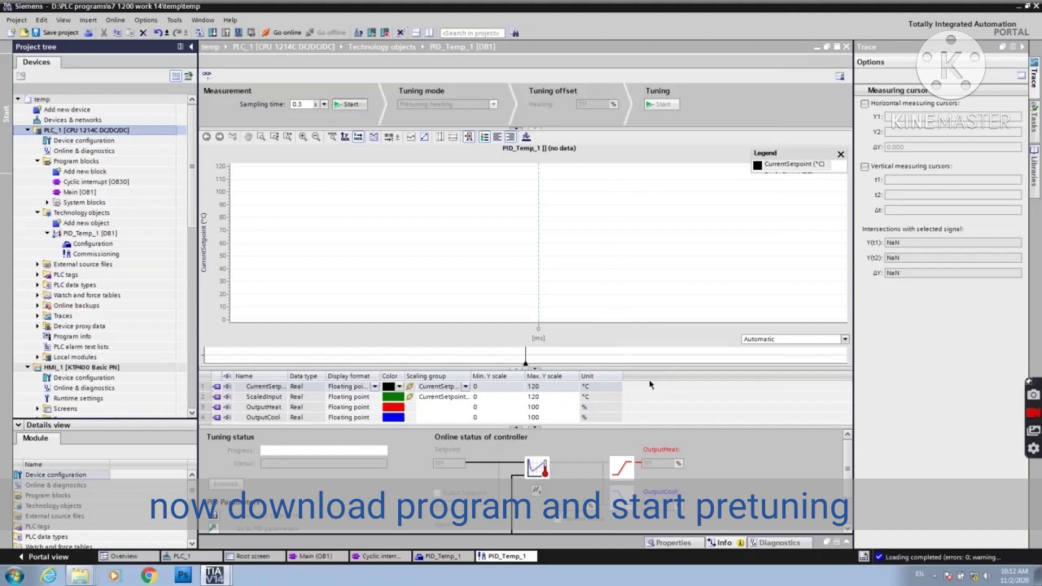
pyautogui.scroll(-1, 847, 467)
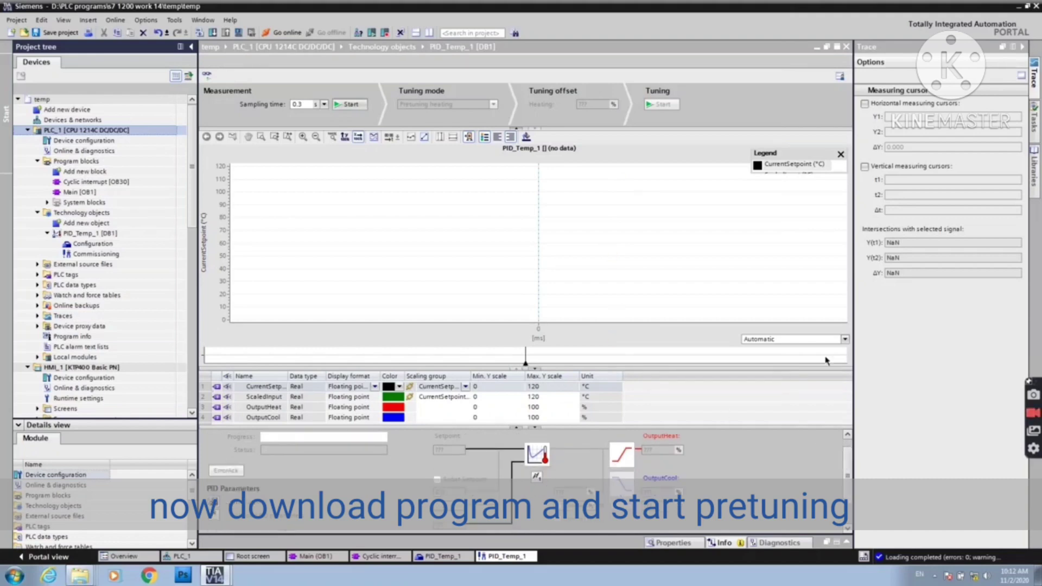
pyautogui.click(846, 542)
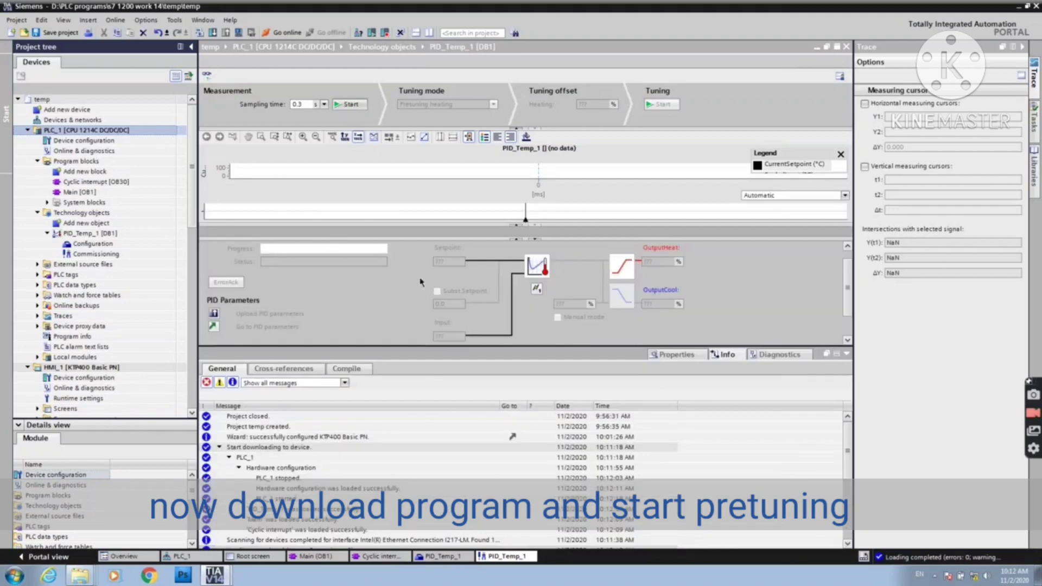
pyautogui.click(206, 76)
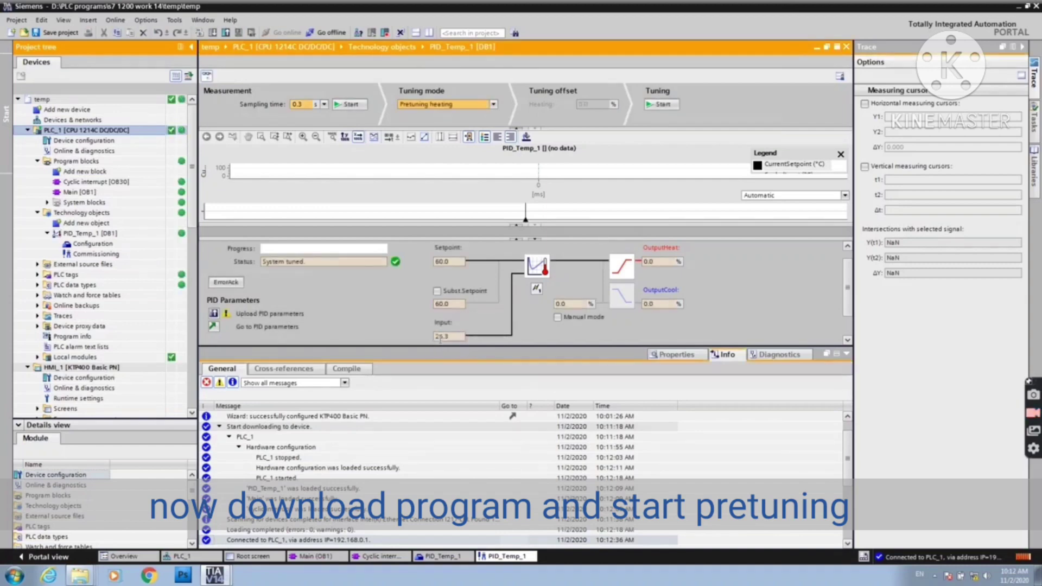
# Step: Start pretuning heating for PID_Temp_1, then stop the first run and restart it
pyautogui.click(450, 303)
pyautogui.click(663, 105)
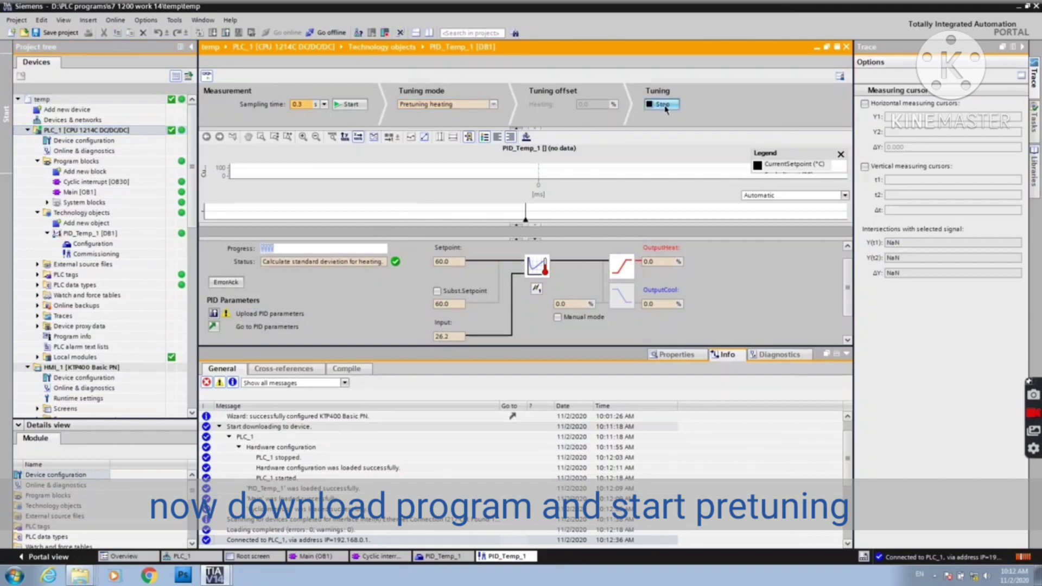
pyautogui.click(663, 104)
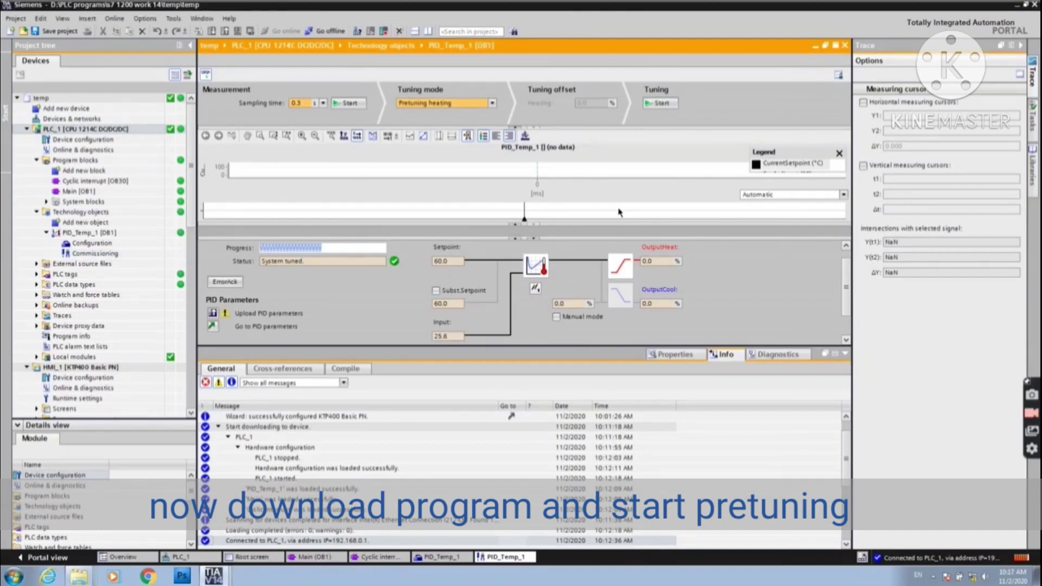
pyautogui.click(667, 105)
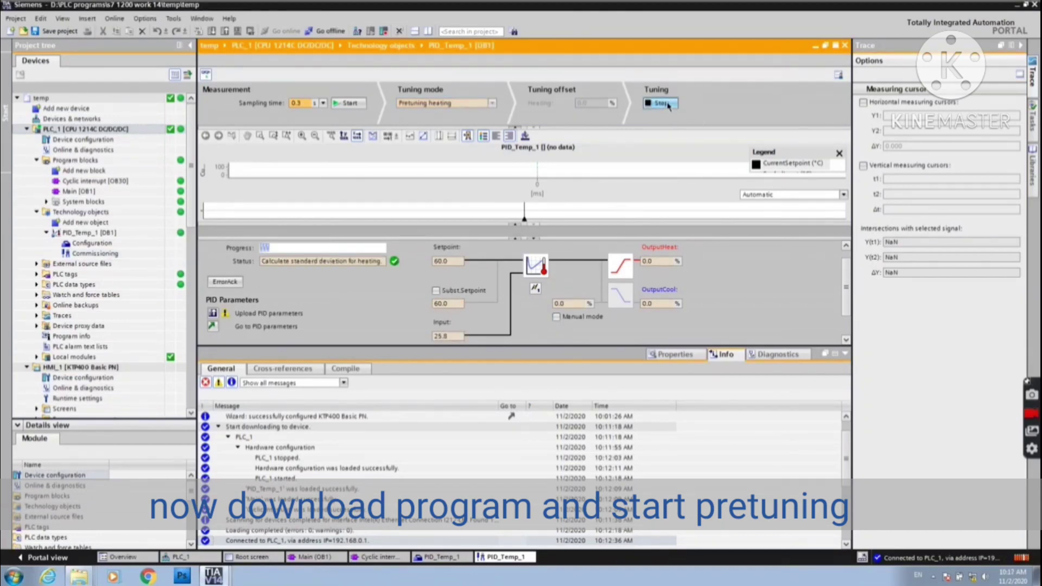